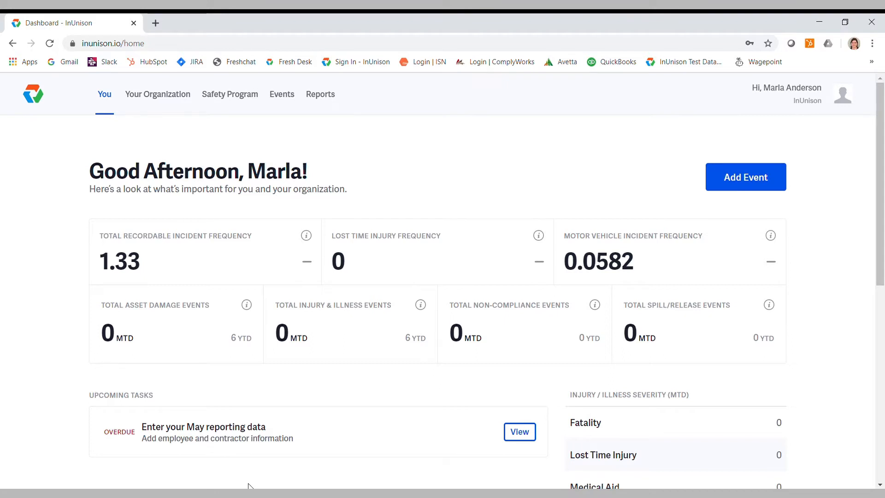
Start a new event and choose Motor Vehicle Incident as its event type.
{"action": "left_click", "coordinate": [747, 186]}
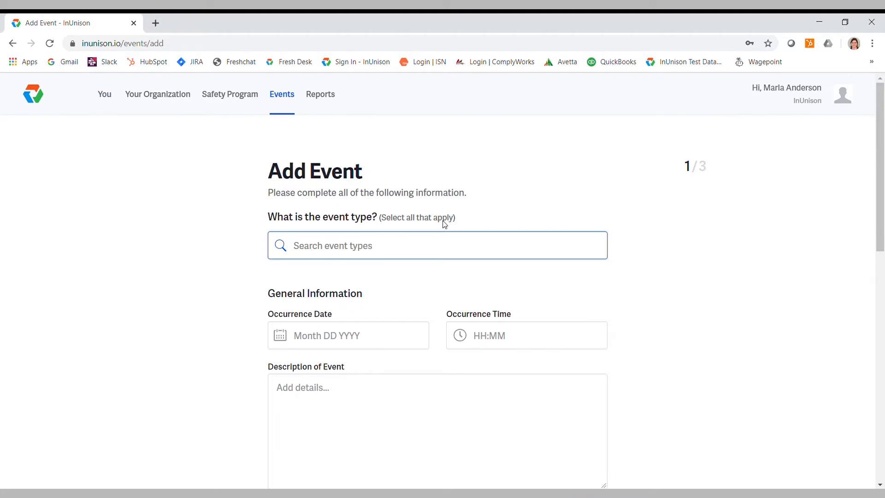
{"action": "left_click", "coordinate": [395, 248]}
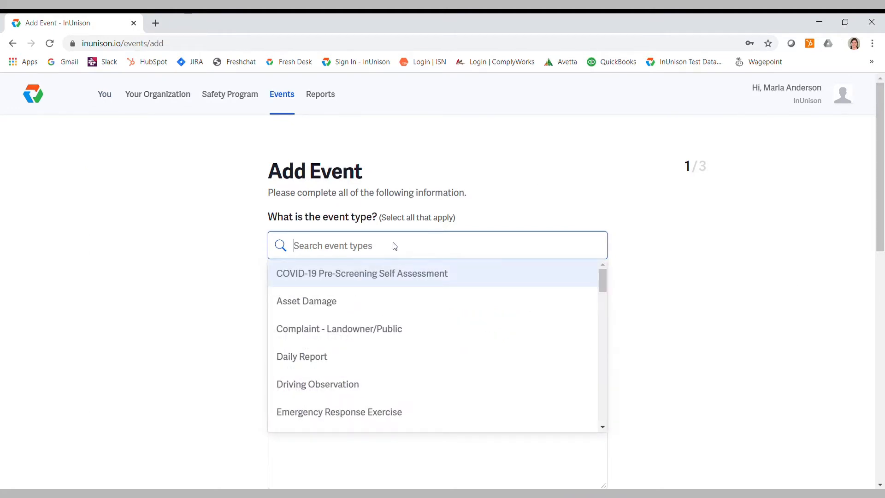
{"action": "scroll", "coordinate": [392, 274], "scroll_direction": "down", "scroll_amount": 9}
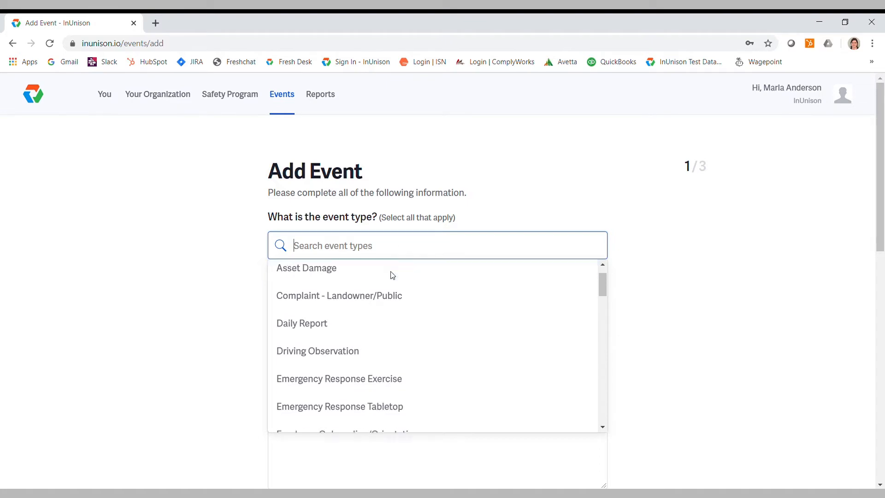
{"action": "scroll", "coordinate": [392, 274], "scroll_direction": "down", "scroll_amount": 6}
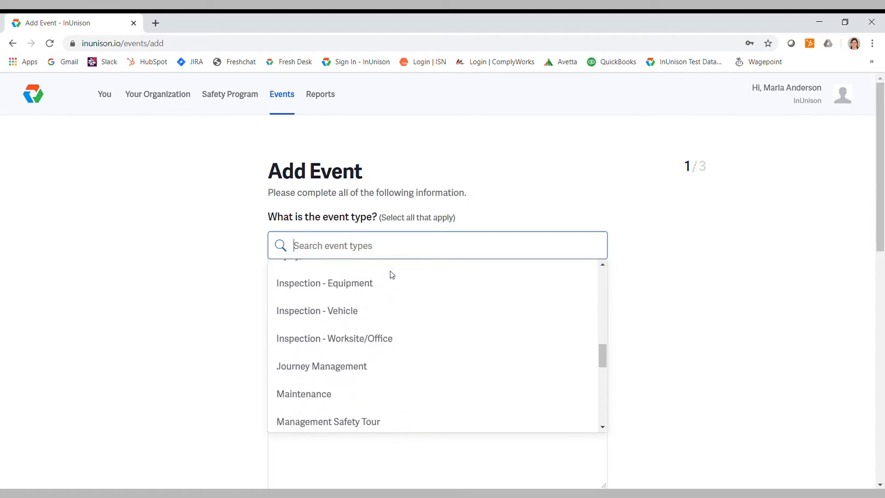
{"action": "left_click", "coordinate": [350, 330]}
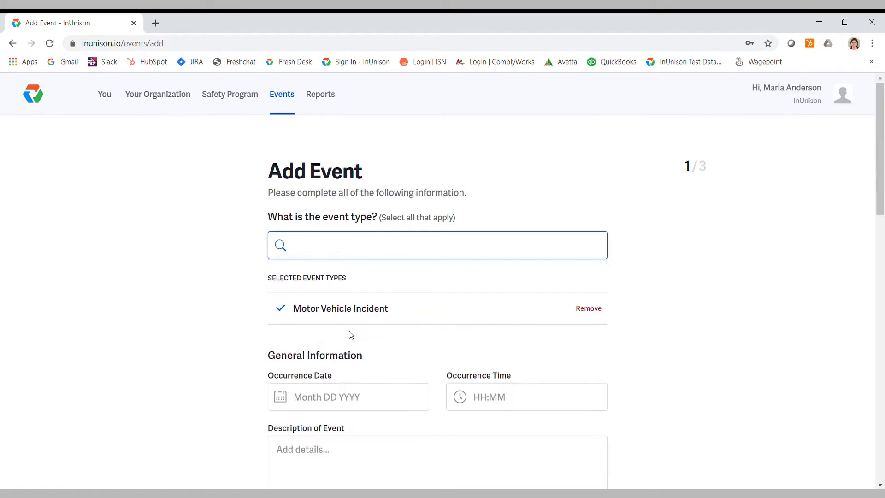
Set the event's occurrence date to June 5, 2020 and its occurrence time to 1:00pm.
{"action": "scroll", "coordinate": [490, 346], "scroll_direction": "down", "scroll_amount": 4}
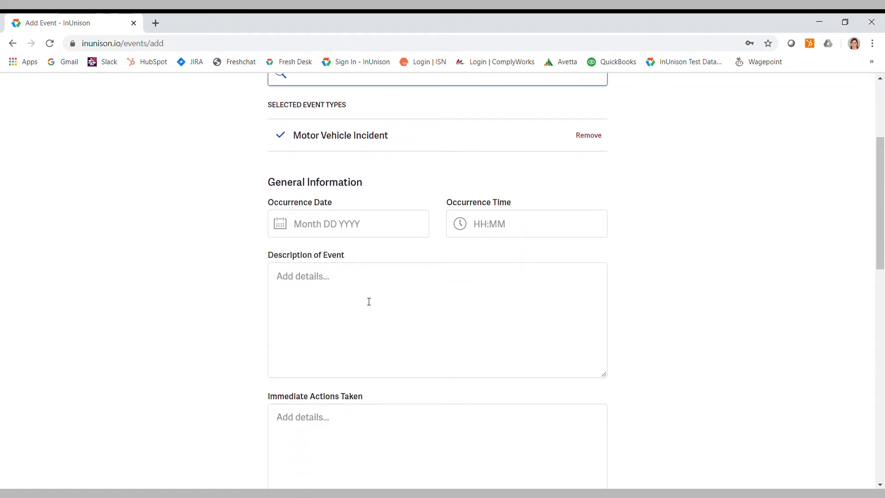
{"action": "left_click", "coordinate": [347, 228]}
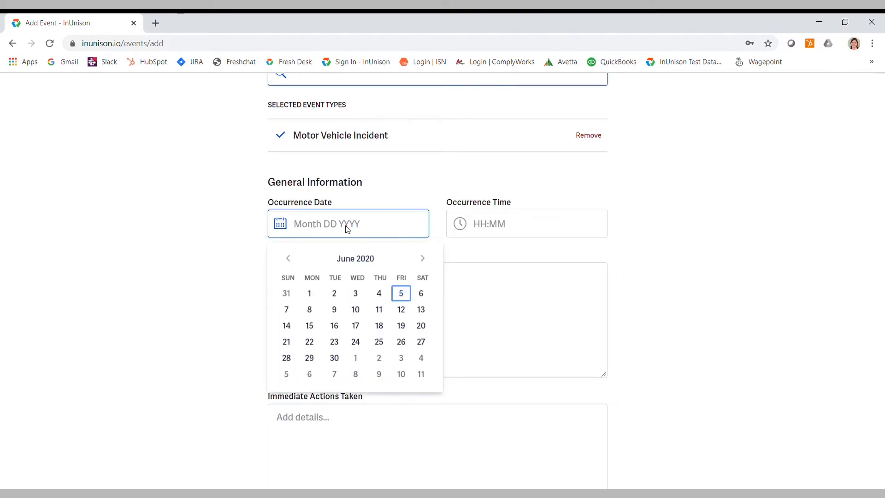
{"action": "left_click", "coordinate": [401, 293]}
{"action": "left_click", "coordinate": [528, 232]}
{"action": "scroll", "coordinate": [521, 328], "scroll_direction": "down", "scroll_amount": 12}
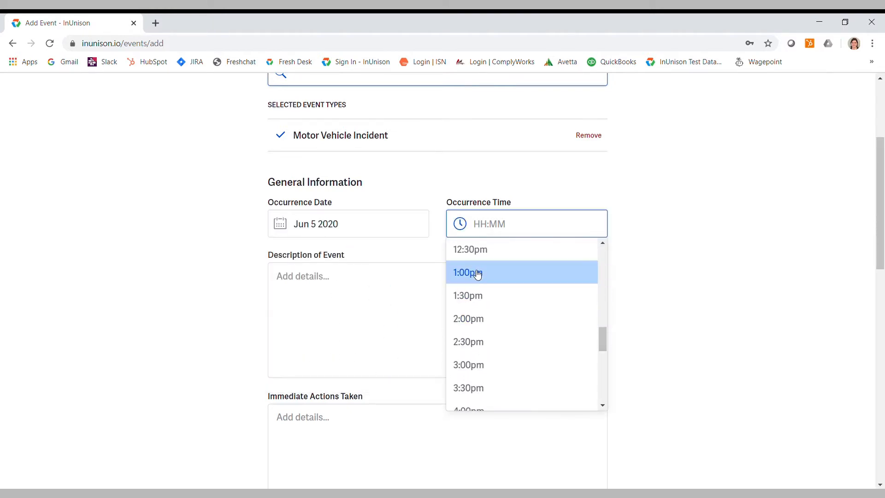
{"action": "left_click", "coordinate": [467, 272]}
Enter the event description "Driving to client site and was hit by another motorist.".
{"action": "left_click", "coordinate": [364, 289]}
{"action": "type", "text": "Driving to c"}
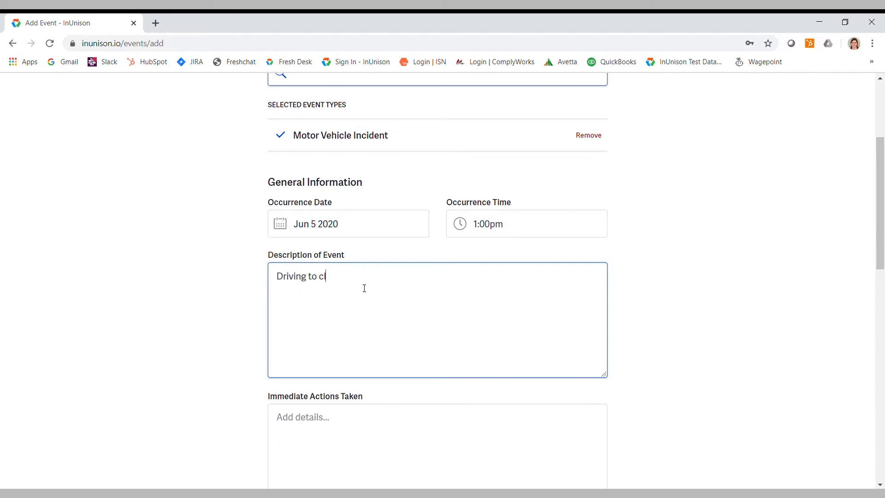
{"action": "type", "text": "lient site and was hit by another motoriest."}
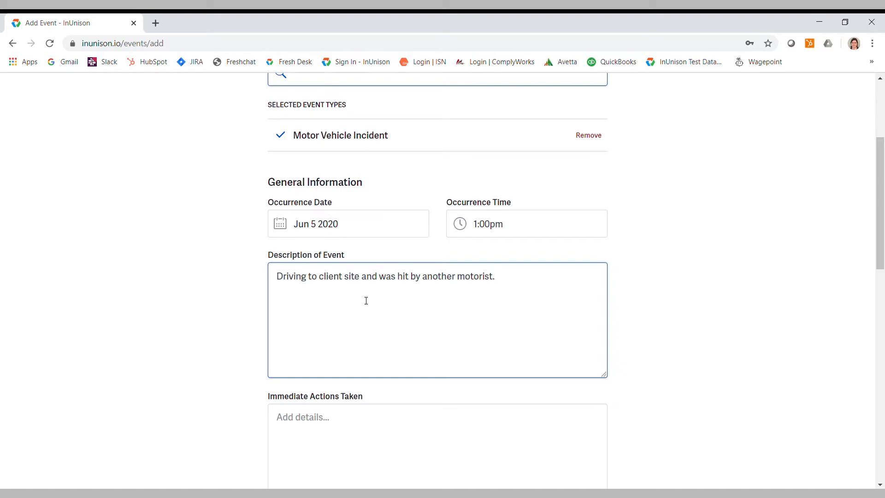
Enter "Reported to supervisor." as the immediate actions taken.
{"action": "scroll", "coordinate": [366, 301], "scroll_direction": "down", "scroll_amount": 3}
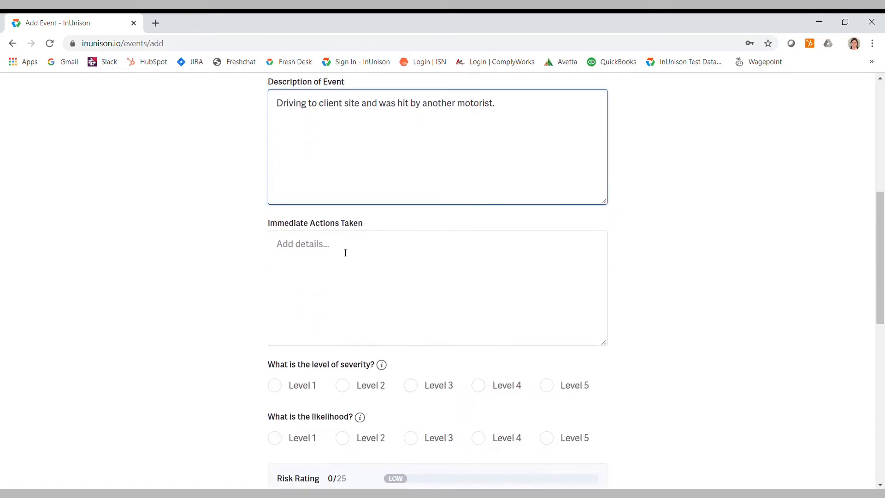
{"action": "left_click", "coordinate": [349, 252]}
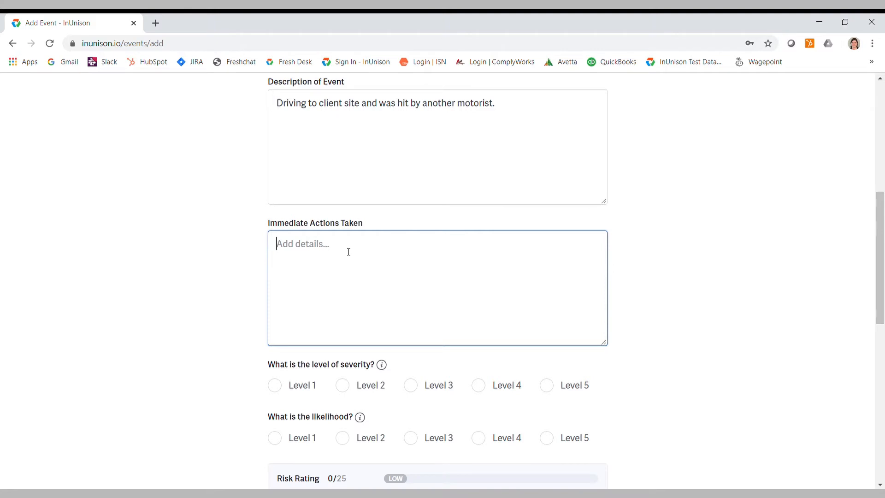
{"action": "type", "text": "Reported to supervisor"}
Review the equipment damage criteria in the severity level definitions and set the level of severity to Level 2.
{"action": "scroll", "coordinate": [349, 250], "scroll_direction": "down", "scroll_amount": 4}
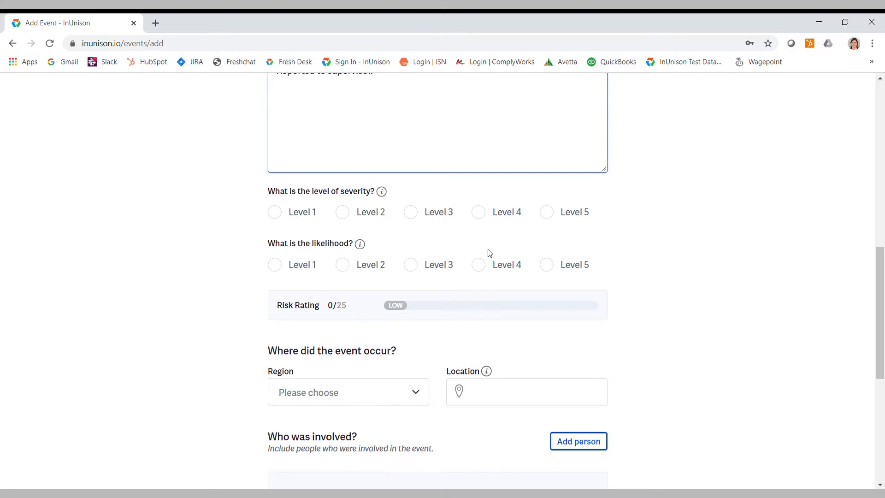
{"action": "left_click", "coordinate": [382, 193]}
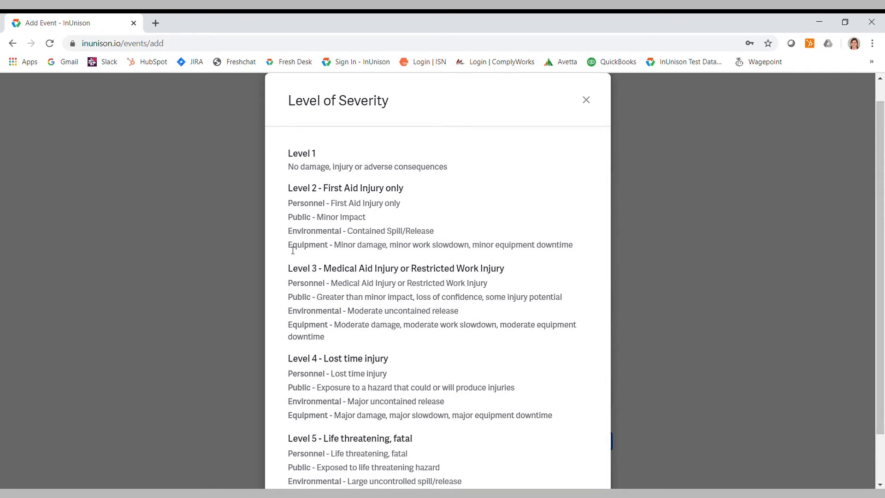
{"action": "left_click_drag", "start_coordinate": [294, 249], "coordinate": [390, 249]}
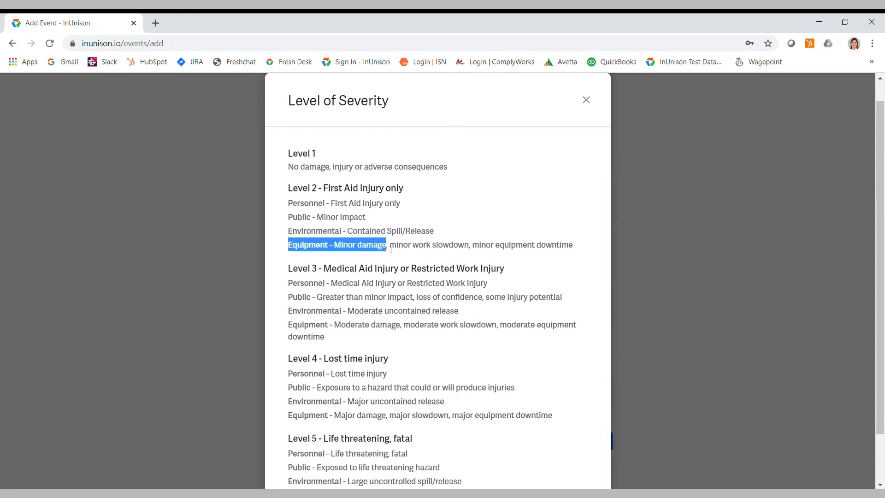
{"action": "left_click_drag", "start_coordinate": [289, 325], "coordinate": [406, 325]}
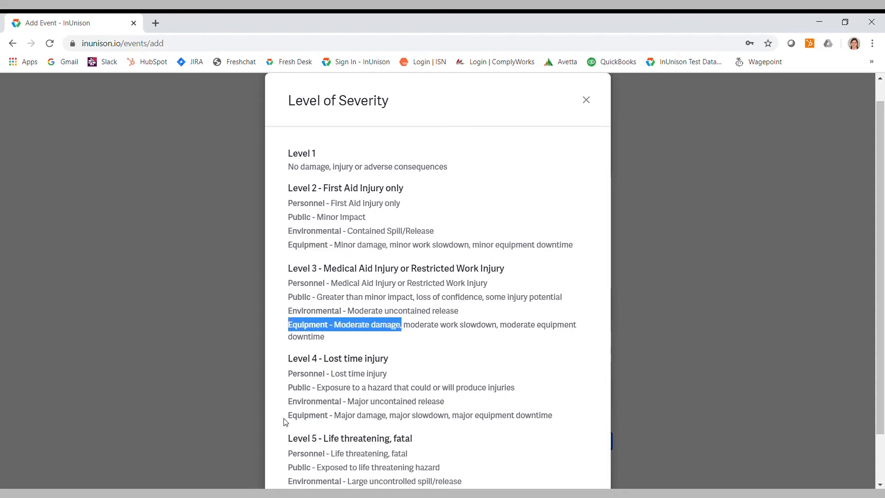
{"action": "left_click_drag", "start_coordinate": [288, 416], "coordinate": [388, 414]}
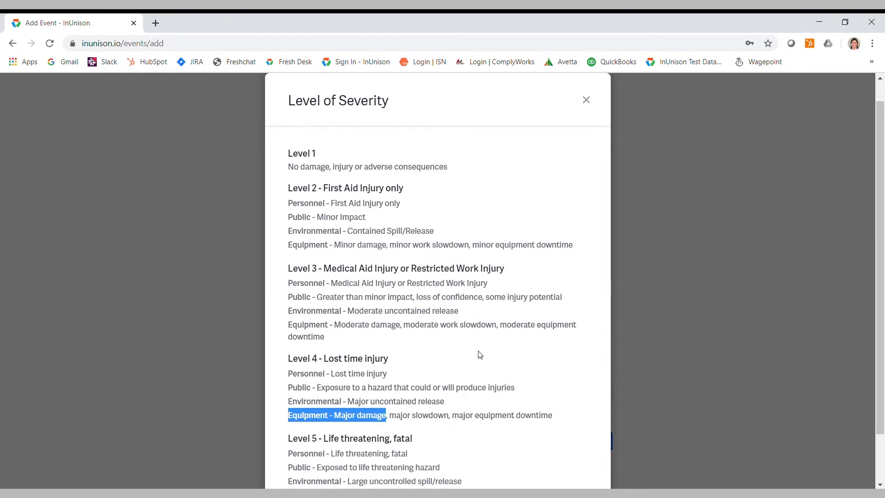
{"action": "left_click_drag", "start_coordinate": [288, 246], "coordinate": [409, 250]}
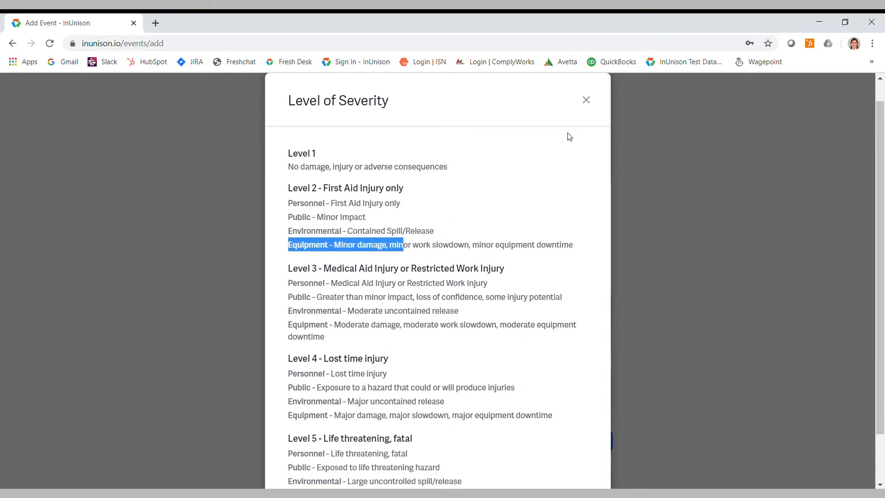
{"action": "left_click", "coordinate": [588, 105]}
{"action": "left_click", "coordinate": [343, 213]}
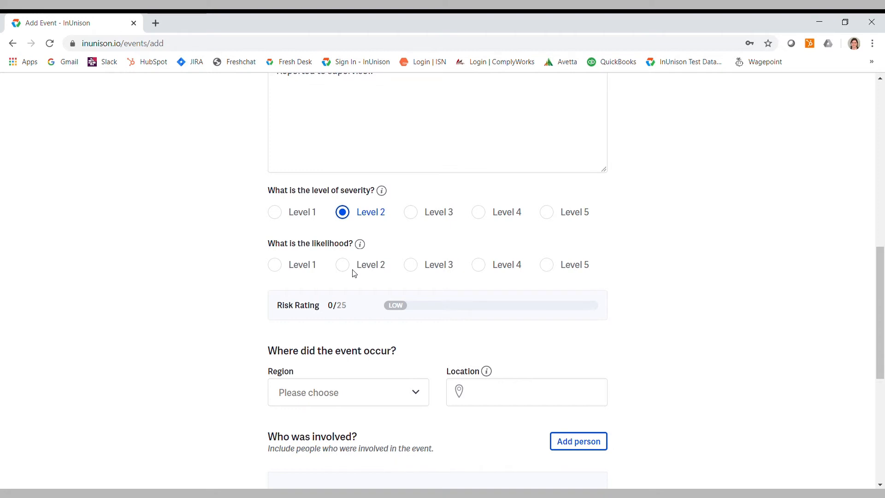
Check the likelihood level definitions and set the likelihood to Level 3.
{"action": "left_click", "coordinate": [360, 245]}
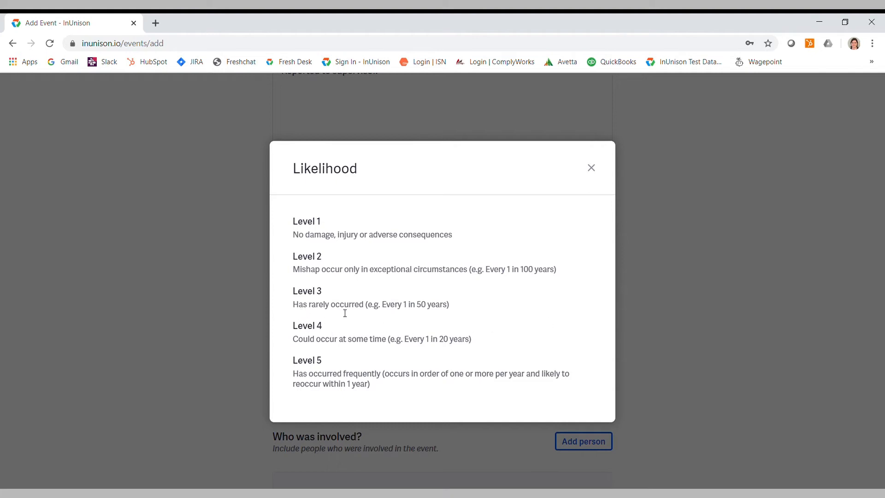
{"action": "left_click", "coordinate": [592, 169]}
{"action": "left_click", "coordinate": [411, 266]}
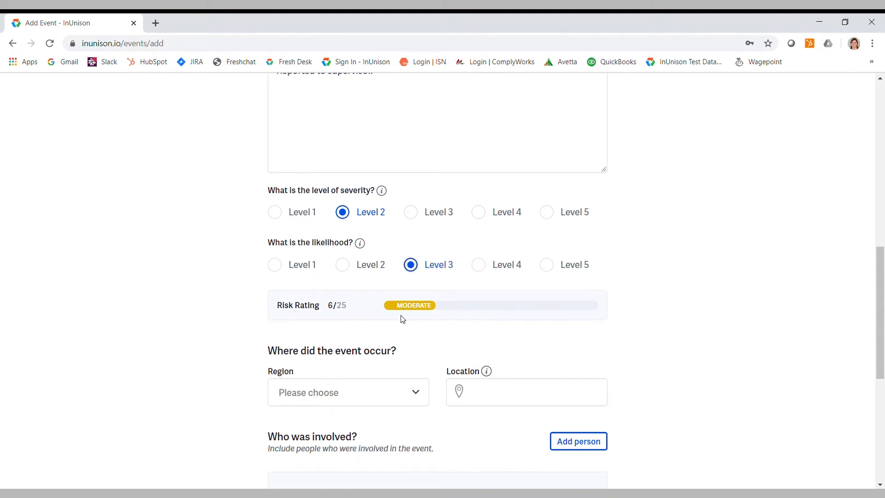
Set the event's region to Alberta and its location to Hwy 12.
{"action": "scroll", "coordinate": [402, 318], "scroll_direction": "down", "scroll_amount": 4}
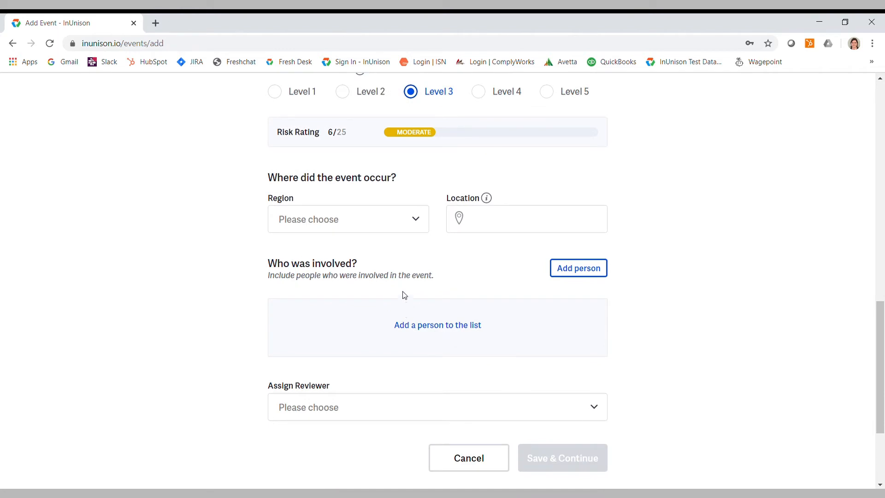
{"action": "left_click", "coordinate": [416, 219]}
{"action": "left_click", "coordinate": [321, 271]}
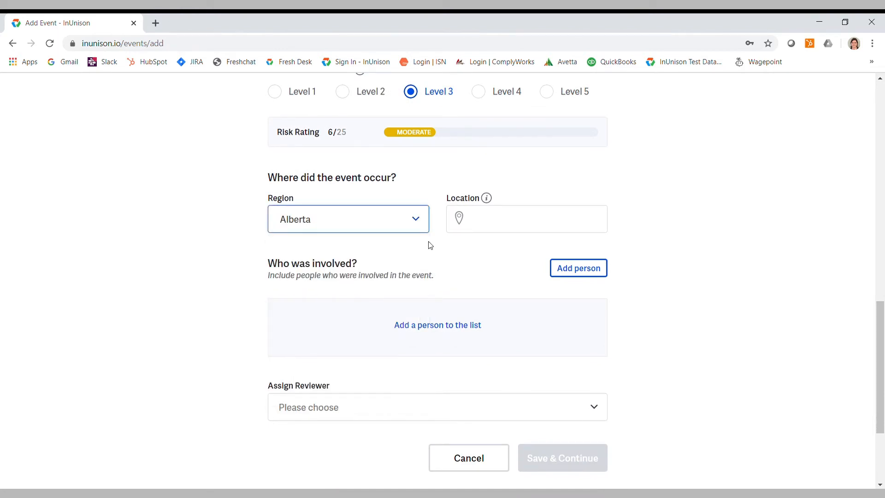
{"action": "left_click", "coordinate": [489, 218]}
{"action": "type", "text": "Hw"}
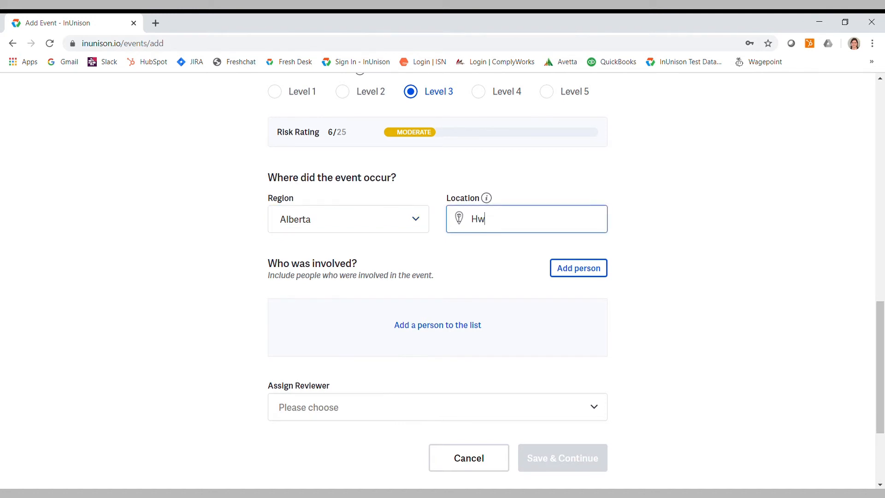
{"action": "type", "text": "y 12"}
{"action": "left_click", "coordinate": [630, 236]}
Add the signed-in account holder as a person involved in the event, with the involvement Driver.
{"action": "scroll", "coordinate": [630, 237], "scroll_direction": "down", "scroll_amount": 3}
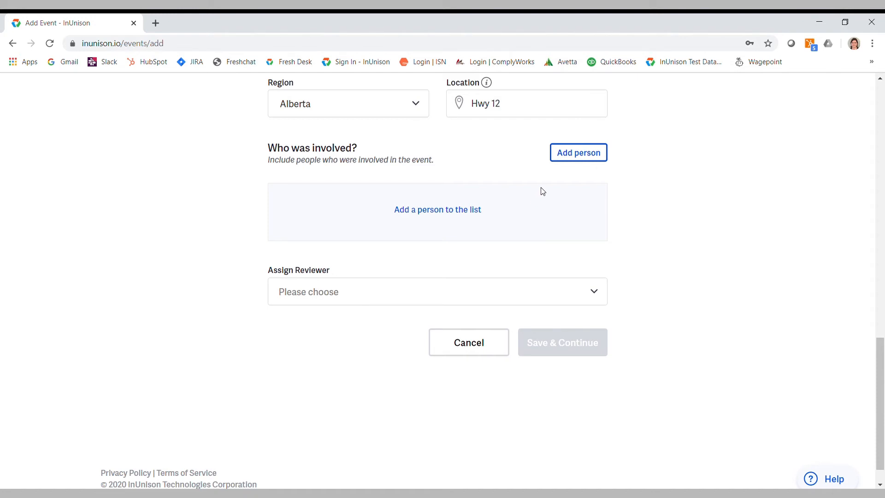
{"action": "left_click", "coordinate": [570, 156]}
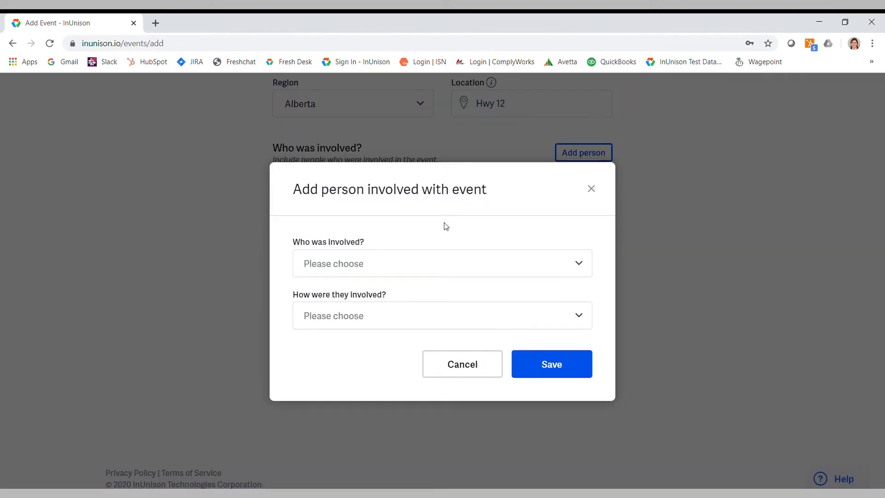
{"action": "left_click", "coordinate": [576, 263]}
{"action": "scroll", "coordinate": [452, 322], "scroll_direction": "down", "scroll_amount": 5}
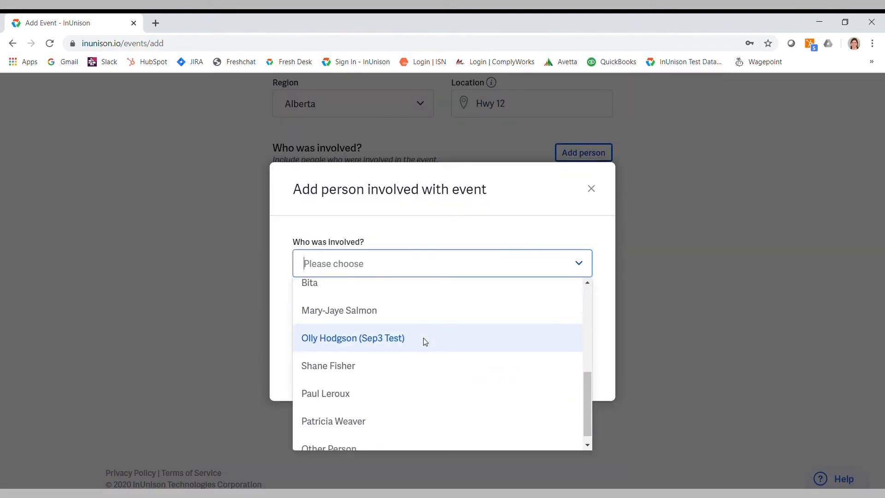
{"action": "scroll", "coordinate": [387, 350], "scroll_direction": "down", "scroll_amount": 1}
{"action": "scroll", "coordinate": [362, 392], "scroll_direction": "up", "scroll_amount": 3}
{"action": "scroll", "coordinate": [362, 391], "scroll_direction": "up", "scroll_amount": 2}
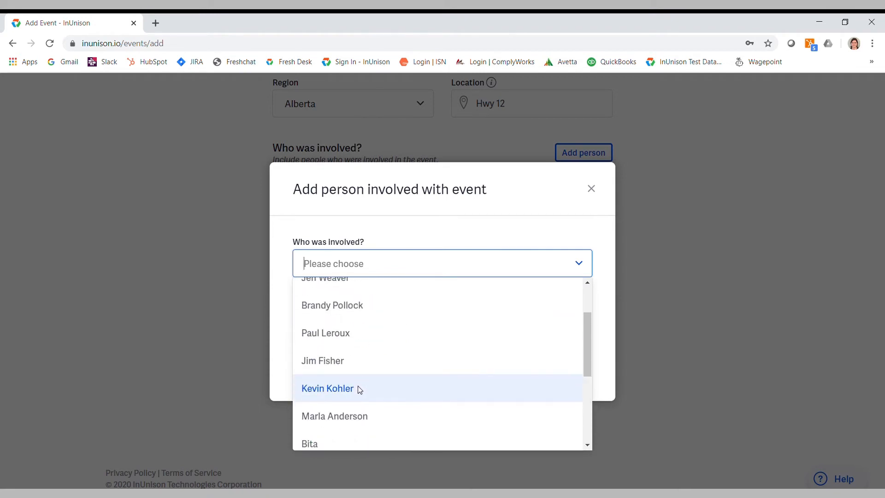
{"action": "left_click", "coordinate": [360, 415]}
{"action": "left_click", "coordinate": [576, 315]}
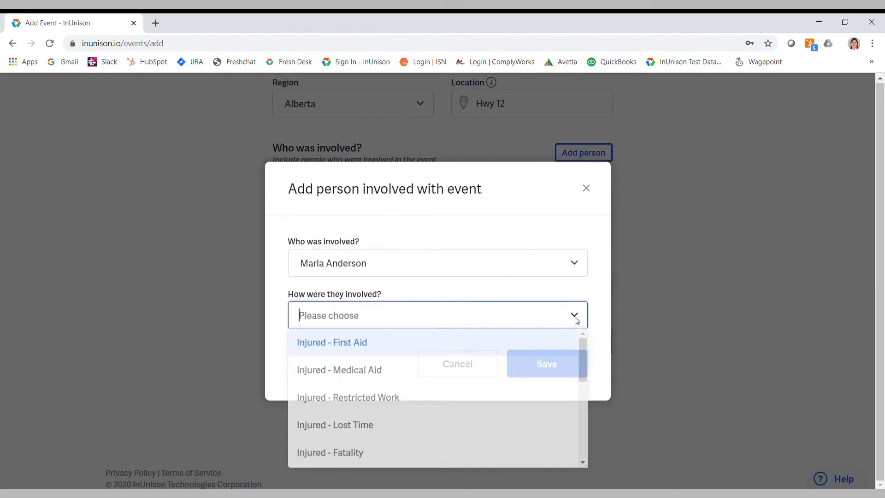
{"action": "scroll", "coordinate": [397, 364], "scroll_direction": "down", "scroll_amount": 2}
{"action": "left_click", "coordinate": [335, 395]}
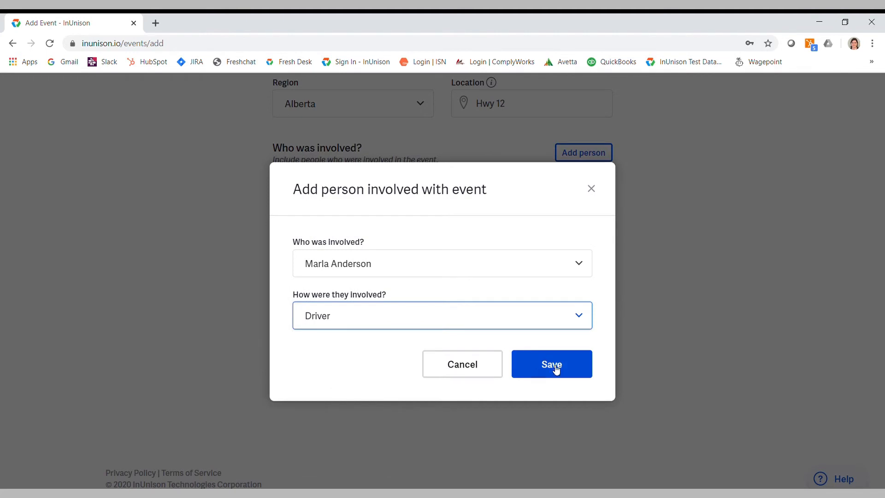
{"action": "left_click", "coordinate": [554, 368]}
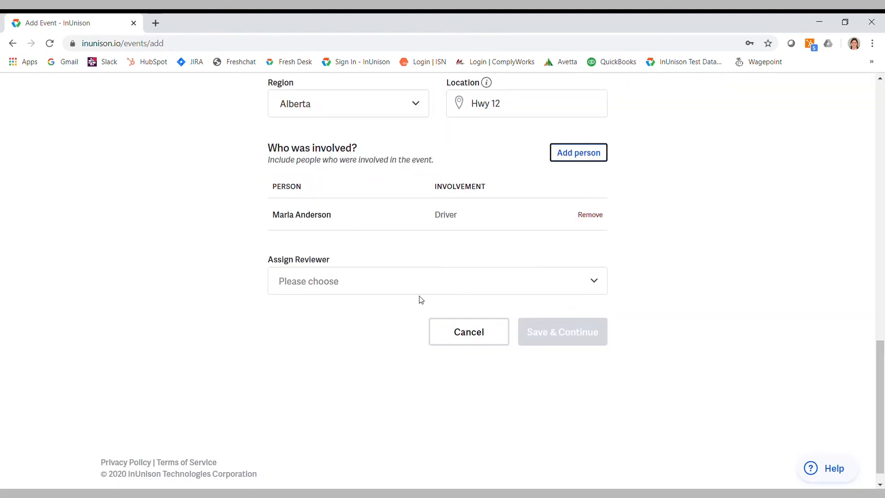
Assign the signed-in account holder as the event's reviewer and save the form to continue to the attachments.
{"action": "left_click", "coordinate": [595, 285]}
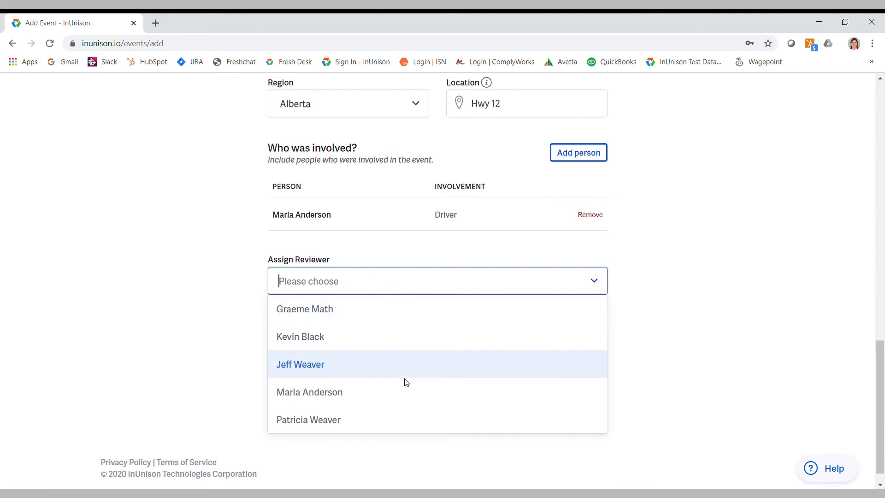
{"action": "left_click", "coordinate": [333, 393]}
{"action": "left_click", "coordinate": [582, 340]}
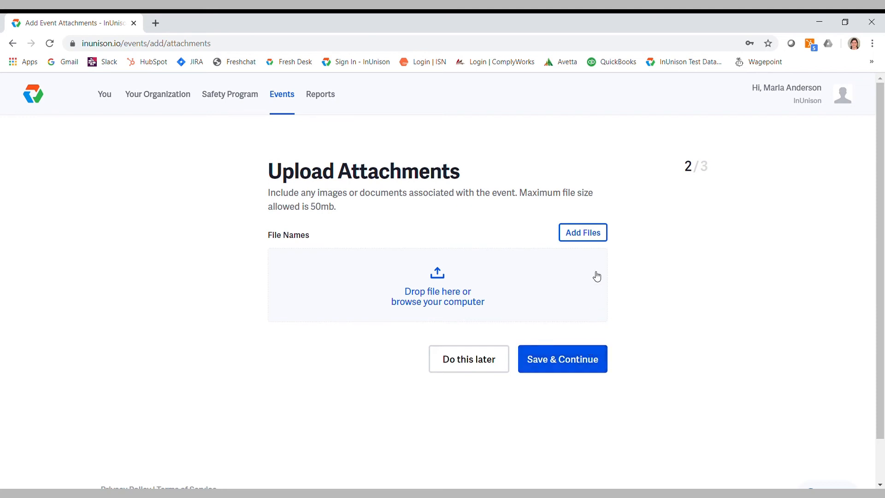
Attach the "Minor car accident" file from the computer to the event.
{"action": "left_click", "coordinate": [588, 238]}
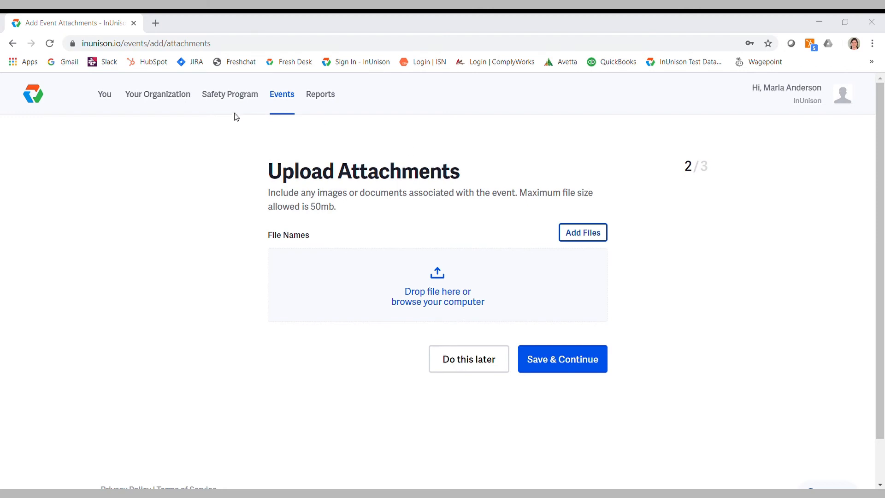
{"action": "double_click", "coordinate": [169, 201]}
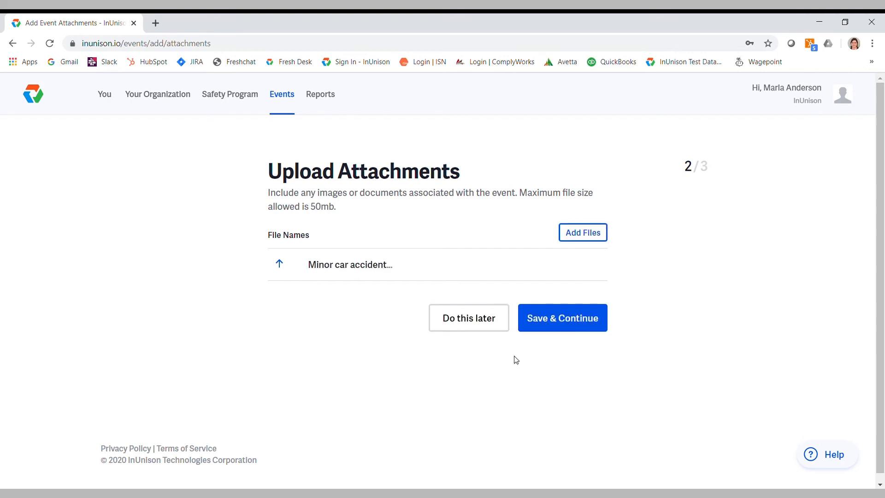
Save the attachments, and set the corrective action's due date to Jun 12 2020 with the signed-in account holder as the responsible person.
{"action": "left_click", "coordinate": [562, 322]}
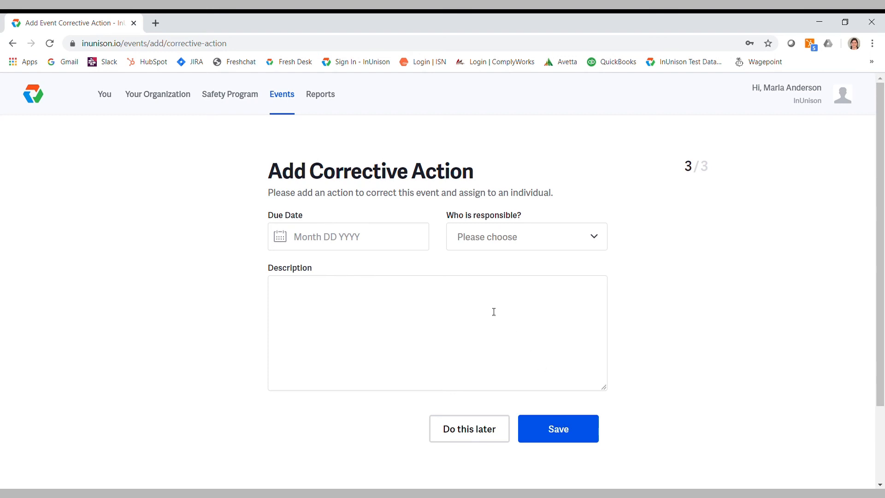
{"action": "left_click", "coordinate": [371, 239]}
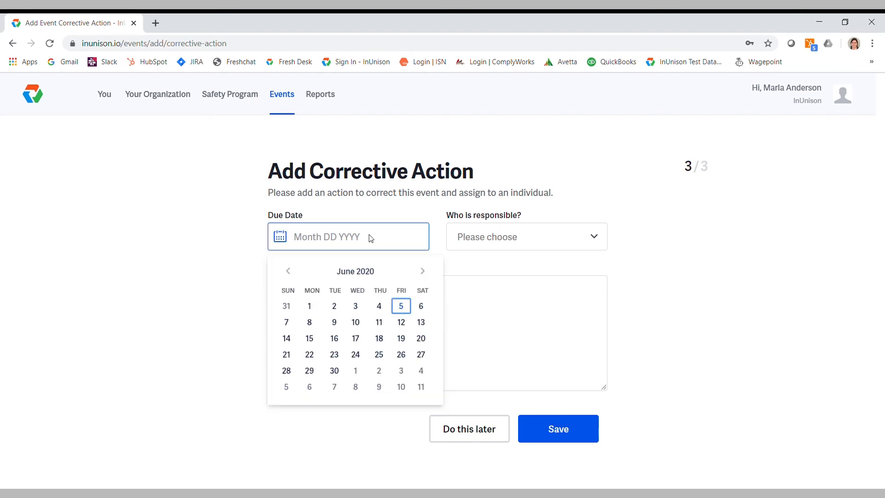
{"action": "left_click", "coordinate": [401, 322]}
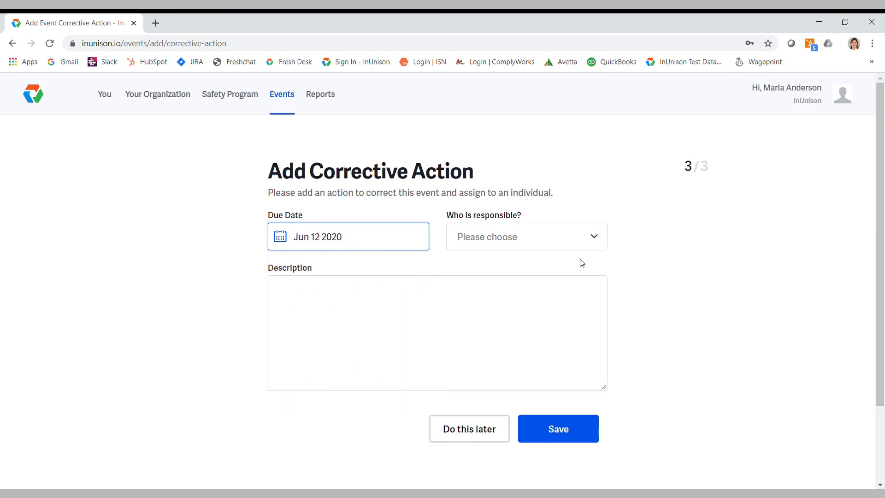
{"action": "left_click", "coordinate": [596, 240]}
{"action": "scroll", "coordinate": [507, 374], "scroll_direction": "down", "scroll_amount": 1}
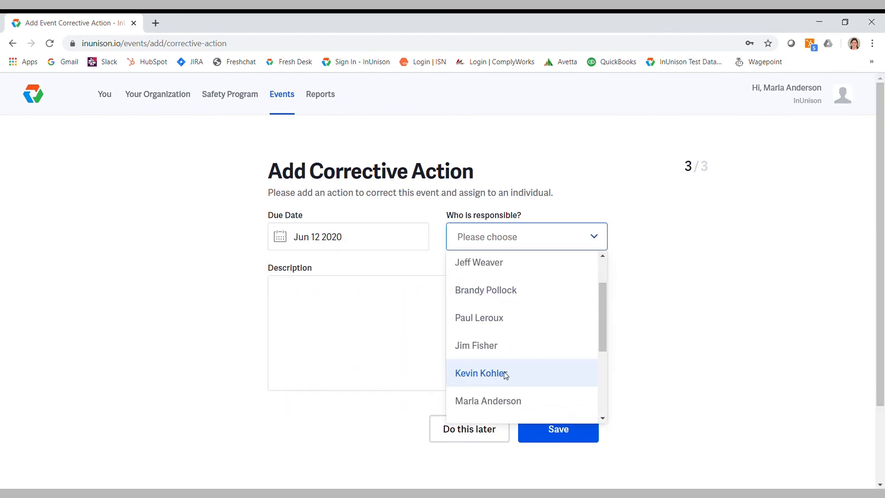
{"action": "left_click", "coordinate": [501, 404]}
Describe the corrective action as "to seek medical assessment" and save it.
{"action": "left_click", "coordinate": [382, 321]}
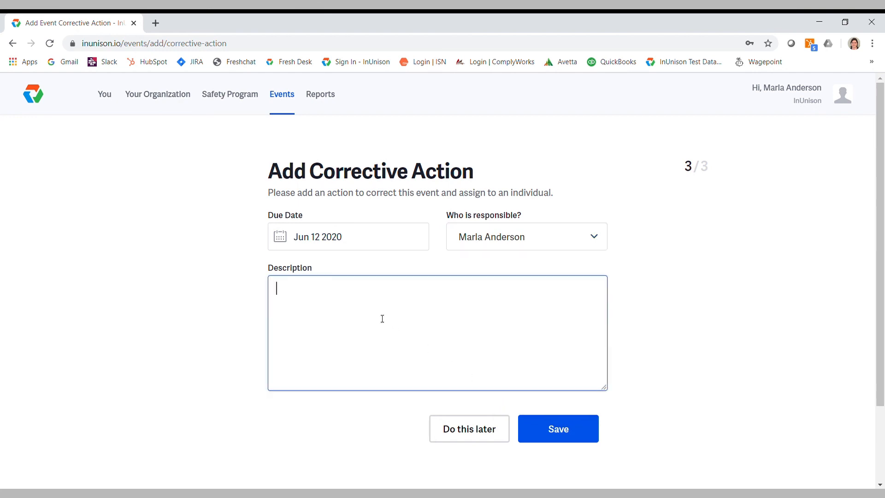
{"action": "type", "text": "to seek medical asse"}
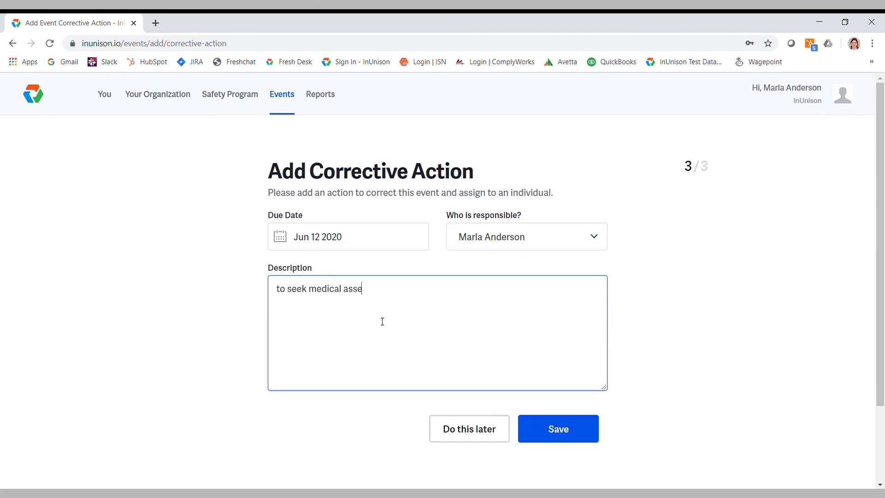
{"action": "type", "text": "ssment"}
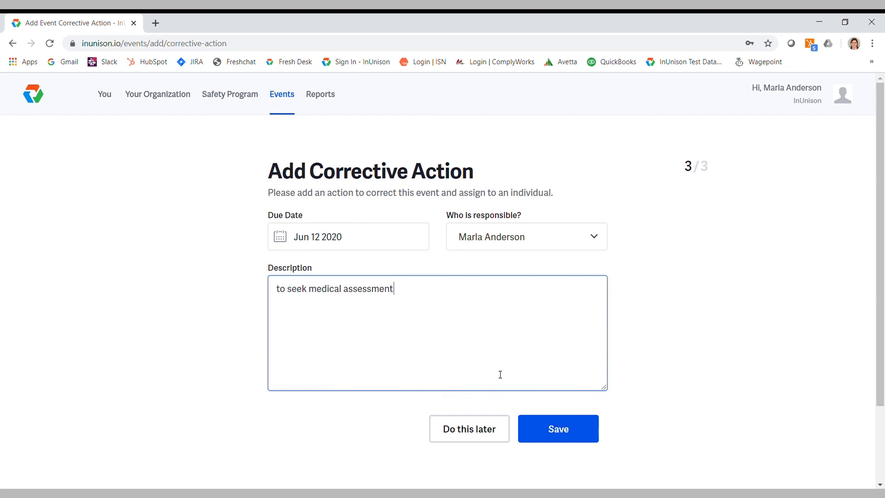
{"action": "left_click", "coordinate": [557, 432]}
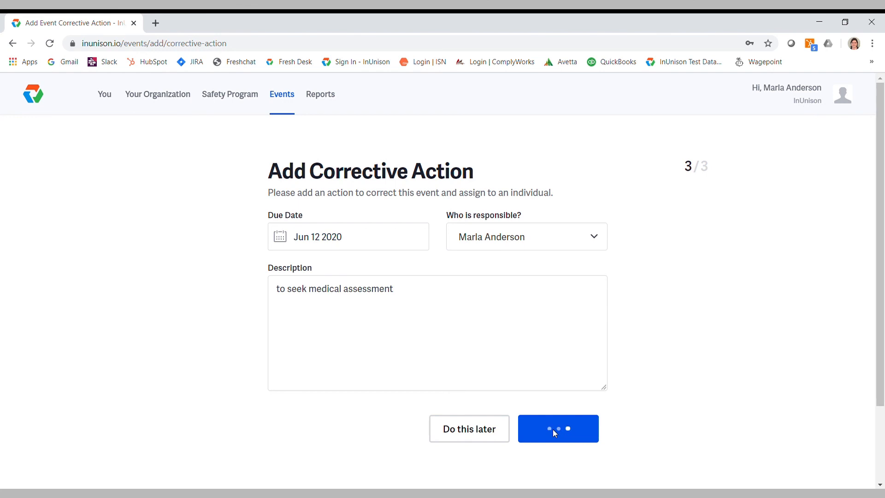